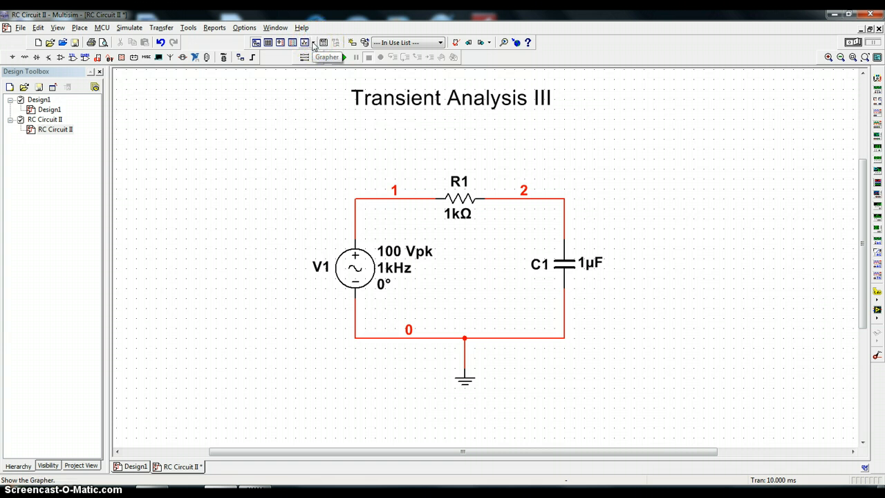
- Run a transient analysis of the RC circuit with V(1) and V(2) as outputs, and close the resulting graph
click(314, 43)
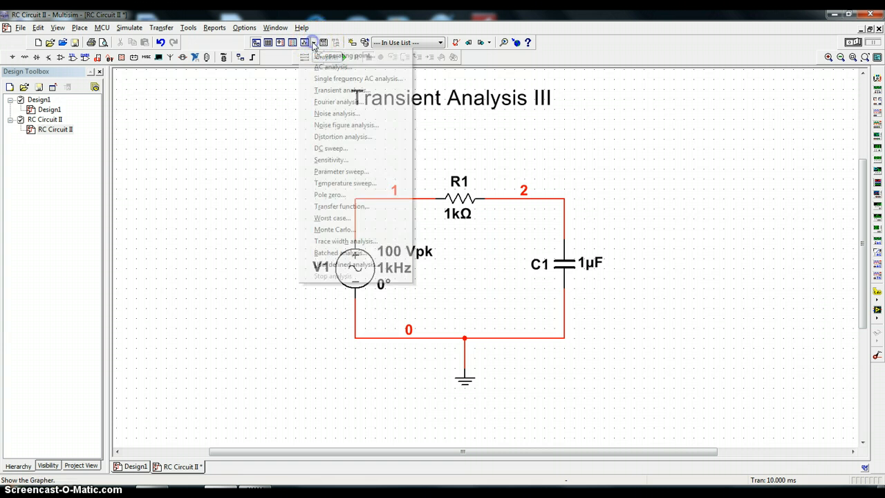
click(325, 91)
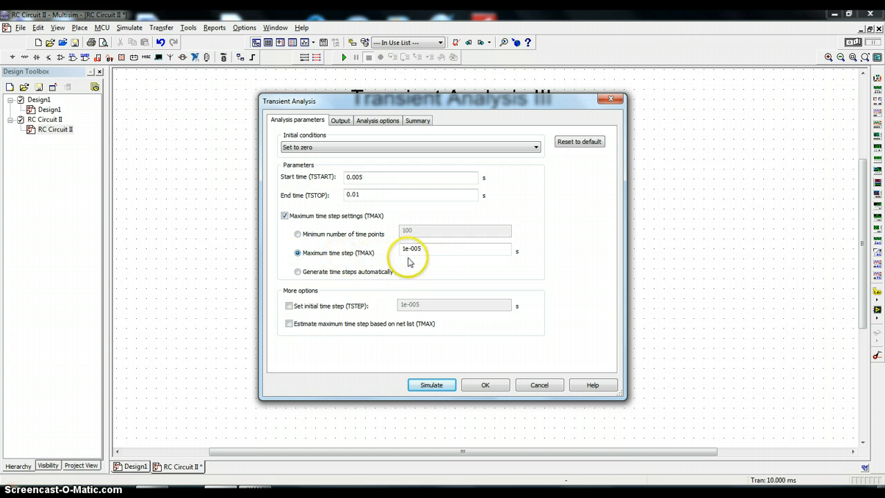
click(339, 121)
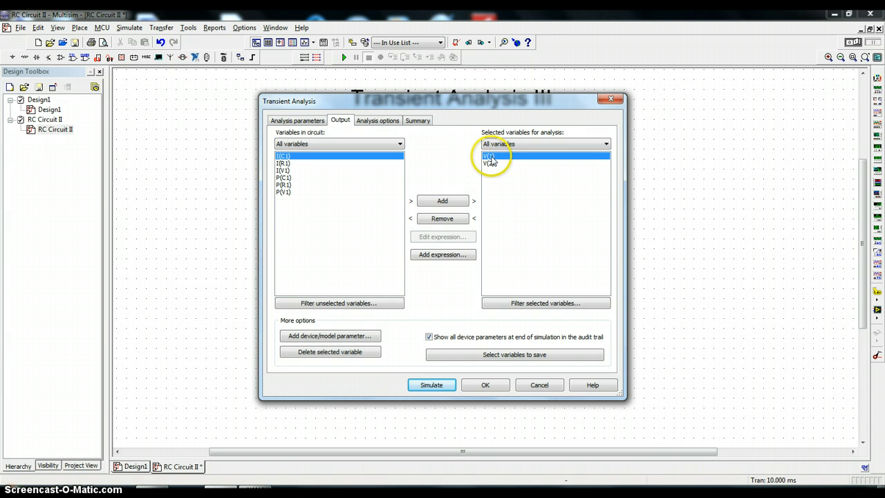
click(489, 164)
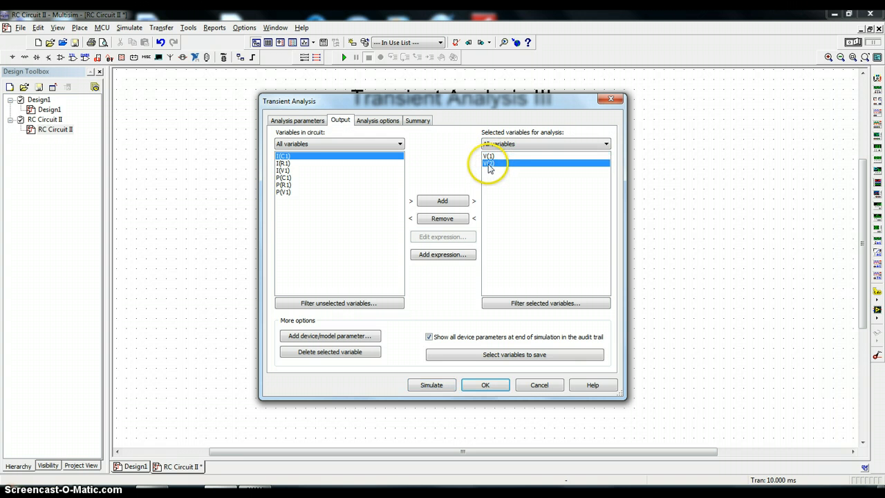
click(488, 158)
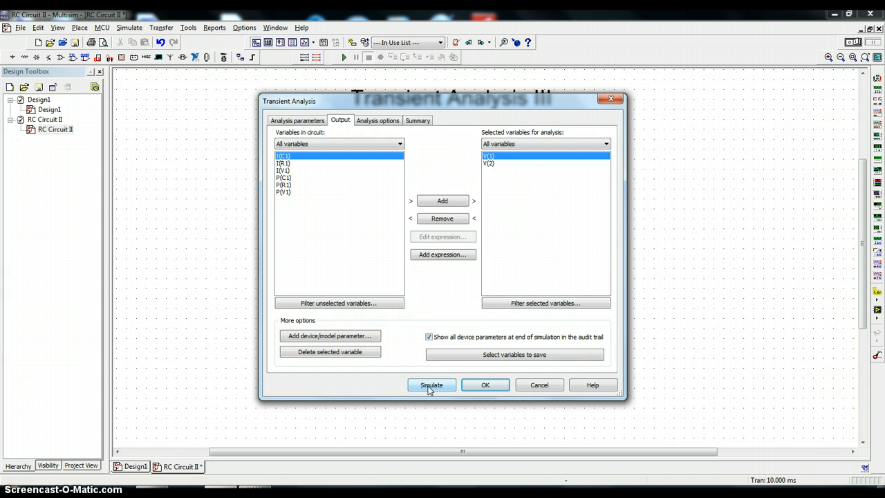
click(430, 386)
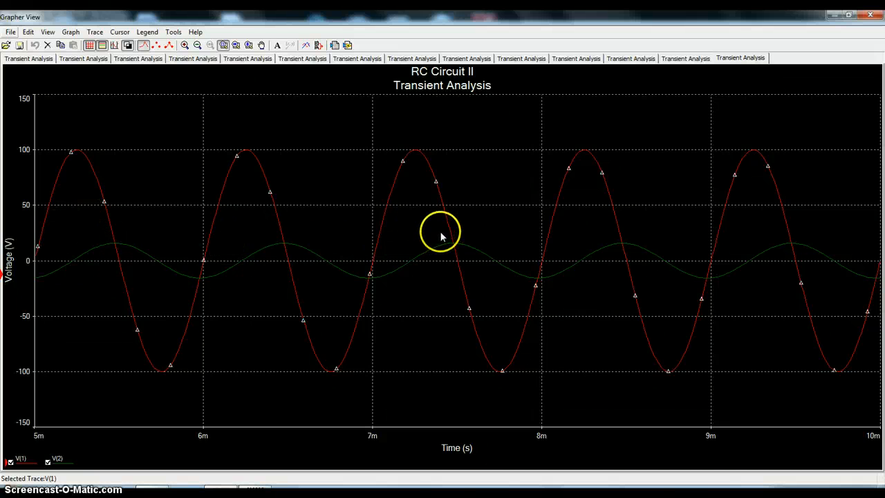
click(119, 245)
click(871, 14)
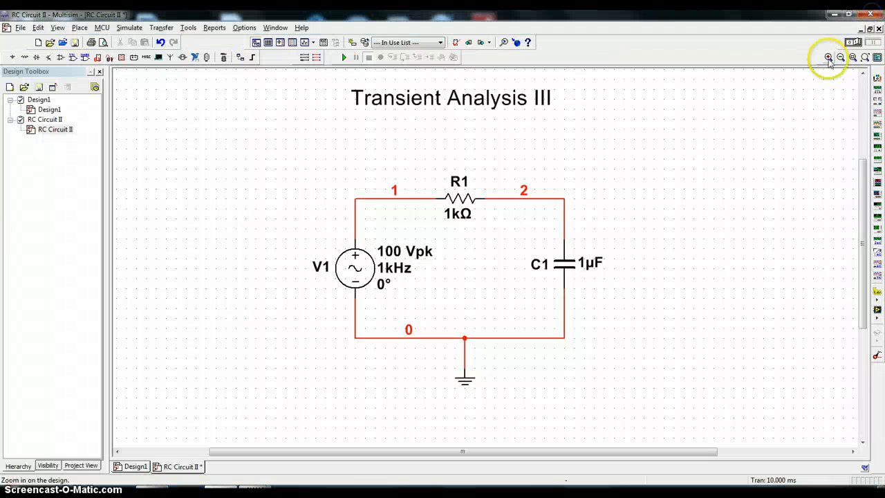
- Reopen the transient analysis setup and remove V(1) from the variables selected for analysis
click(314, 43)
click(337, 91)
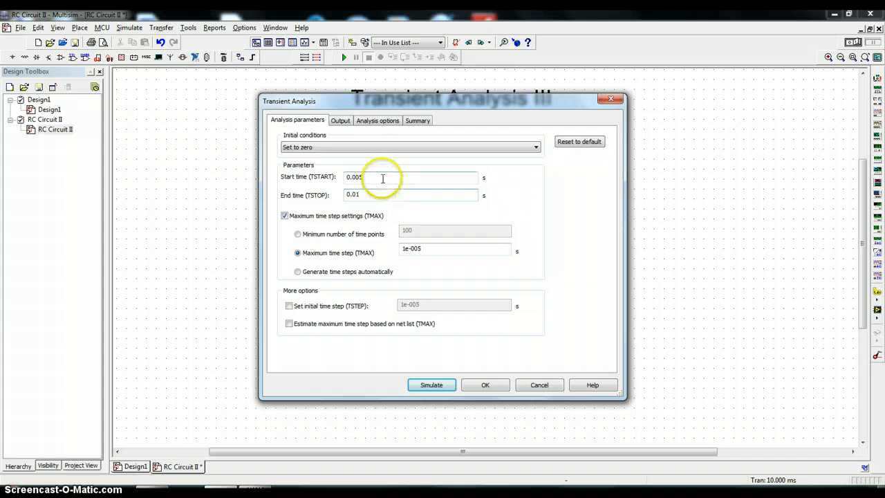
click(340, 121)
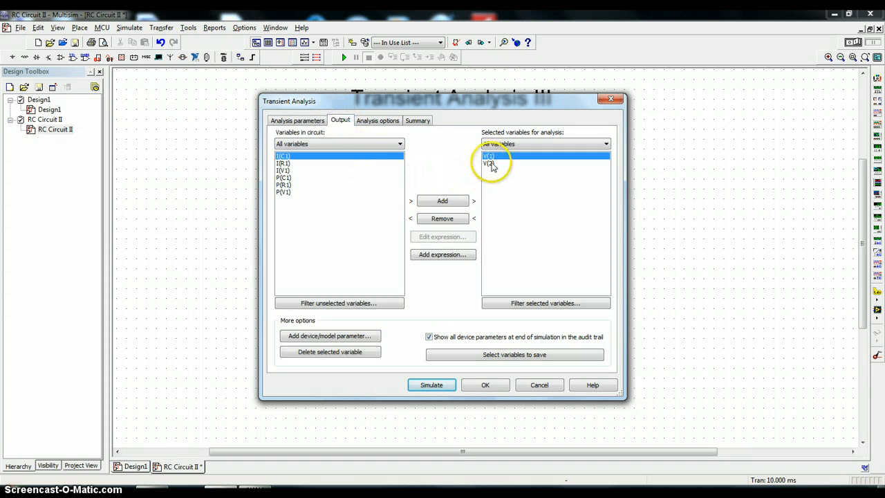
click(502, 157)
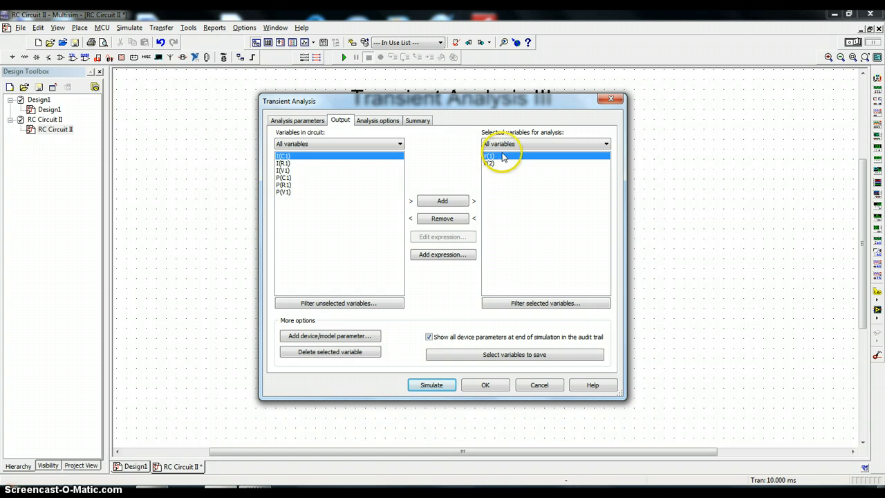
click(445, 222)
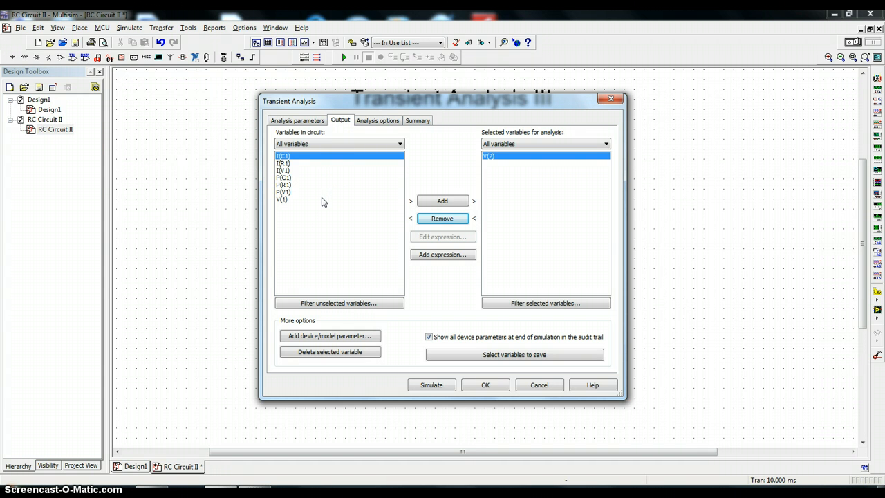
- Add the resistor current I(R1) to the variables selected for analysis and run the simulation
click(286, 163)
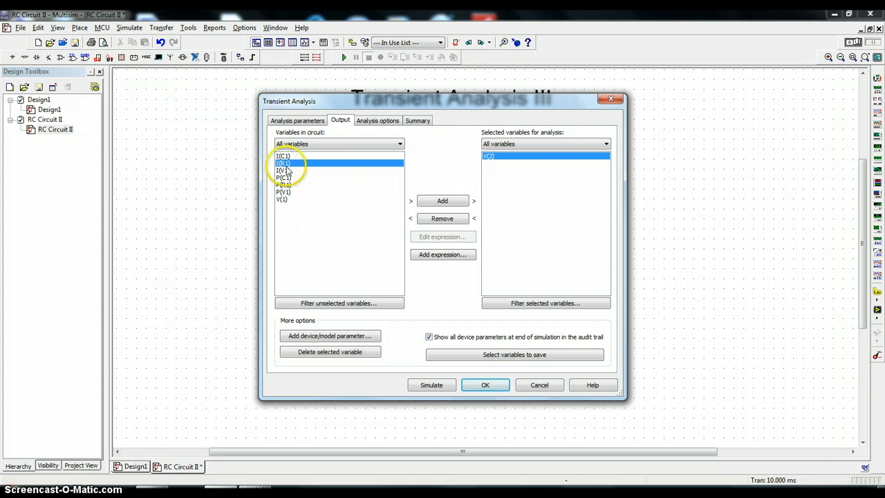
click(439, 201)
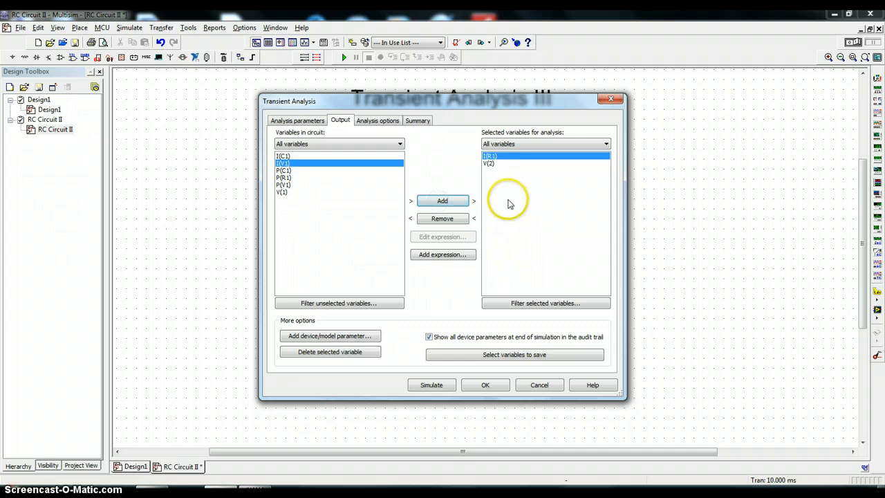
click(432, 385)
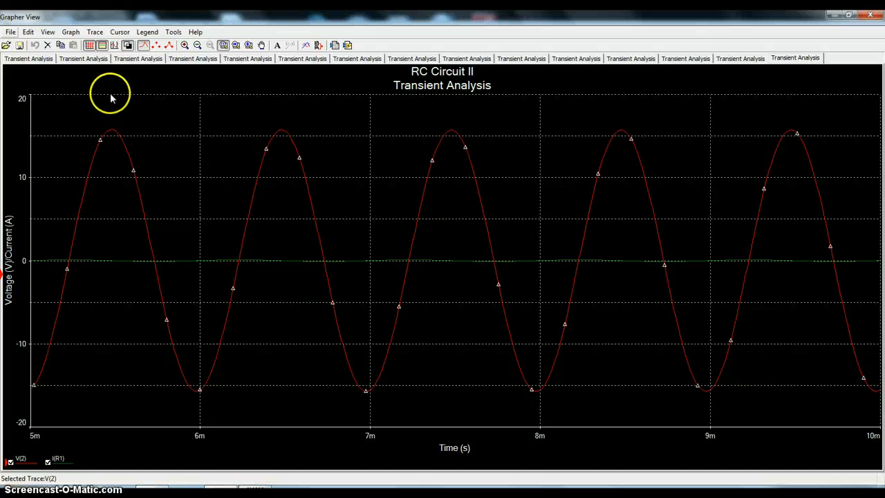
- Switch the transient analysis graph to a white background
click(69, 32)
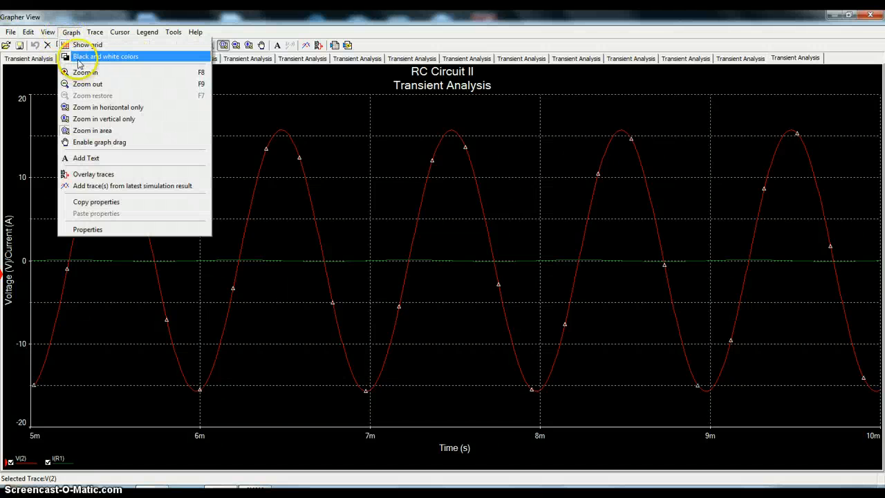
click(70, 32)
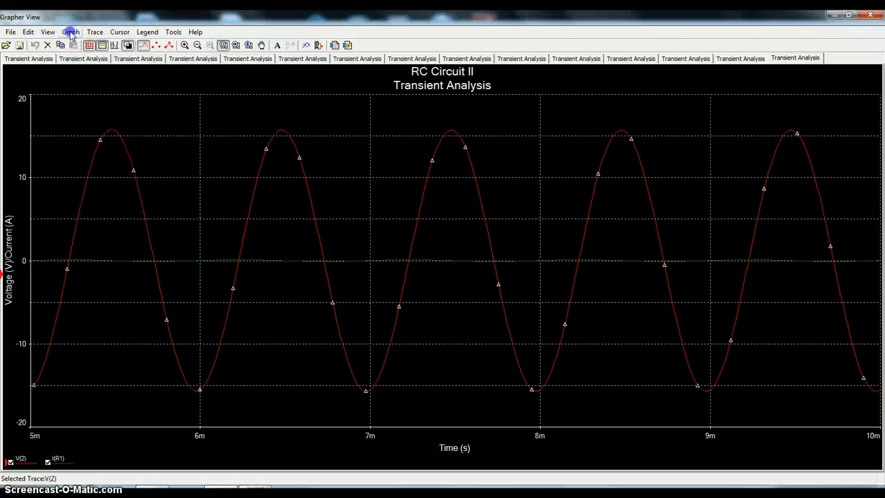
click(127, 46)
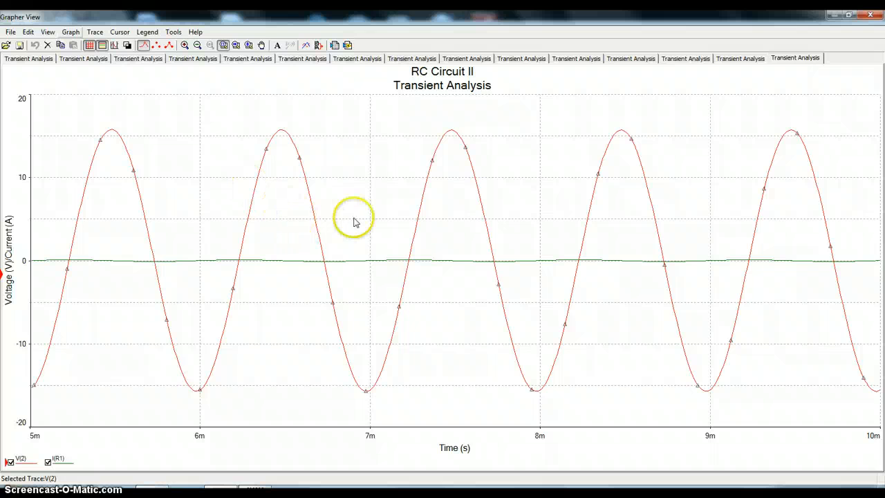
click(128, 45)
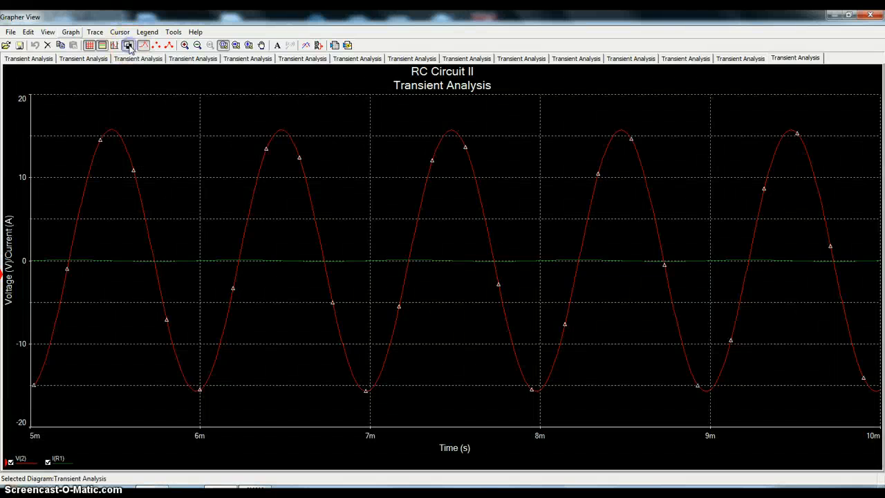
click(128, 46)
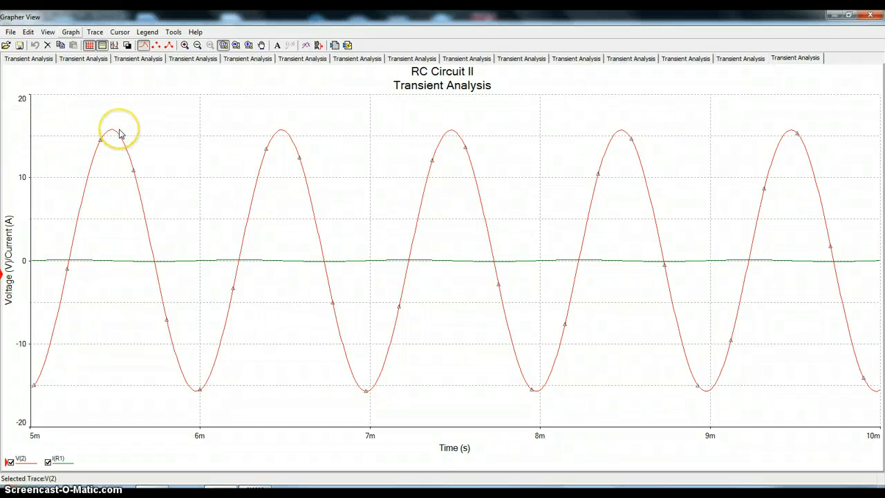
click(126, 263)
click(61, 462)
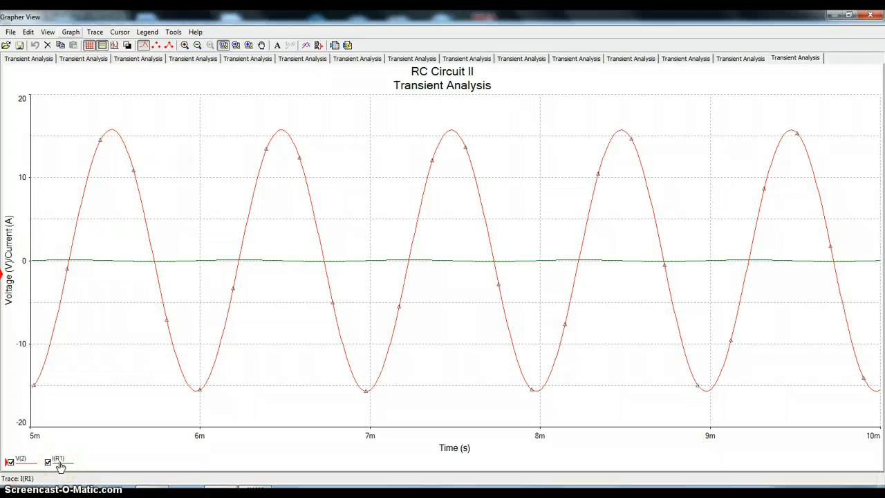
click(65, 323)
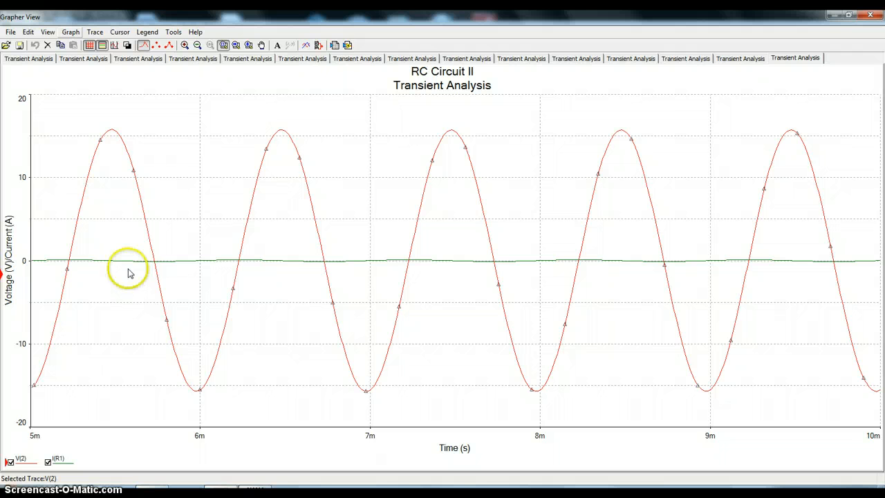
click(177, 271)
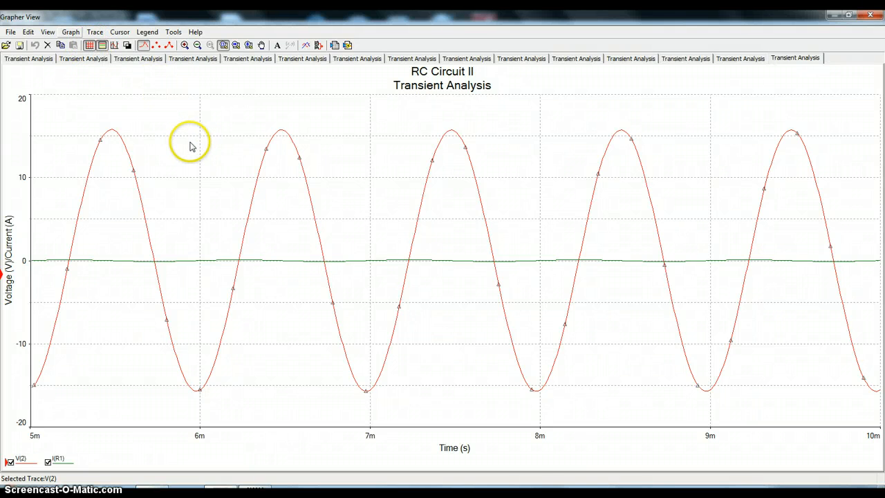
click(101, 61)
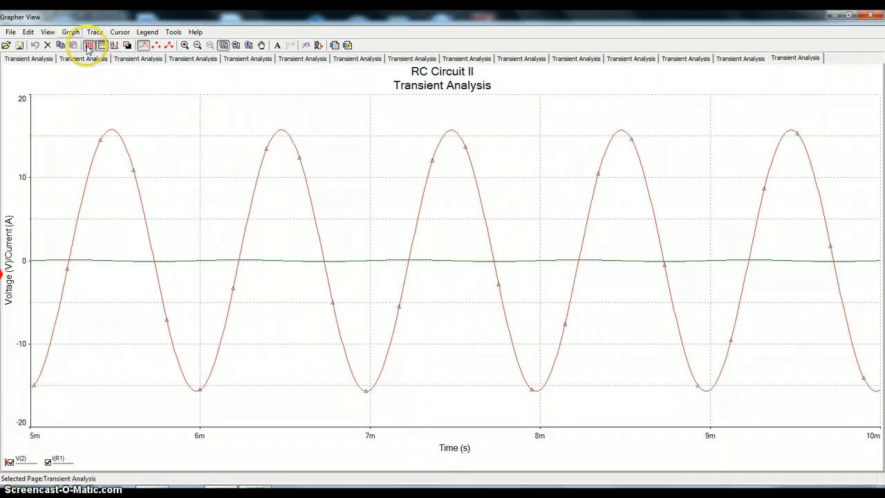
- Turn the graph's grid off and back on
click(90, 46)
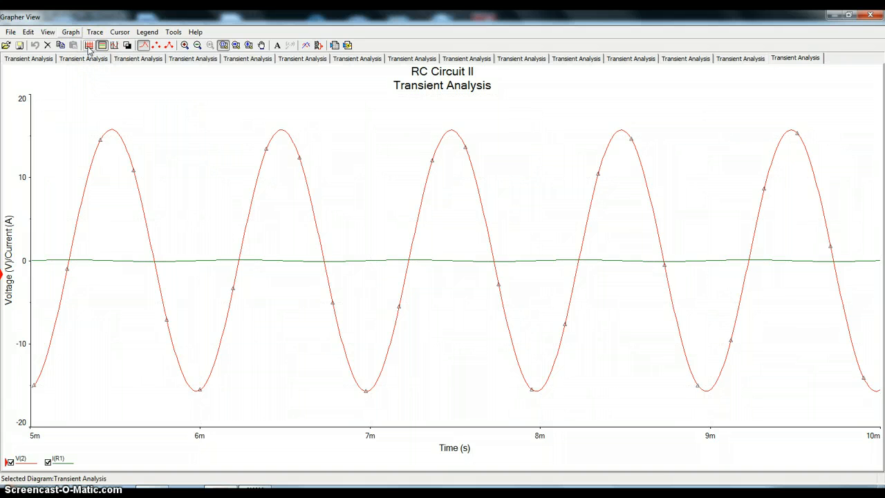
click(89, 45)
click(143, 96)
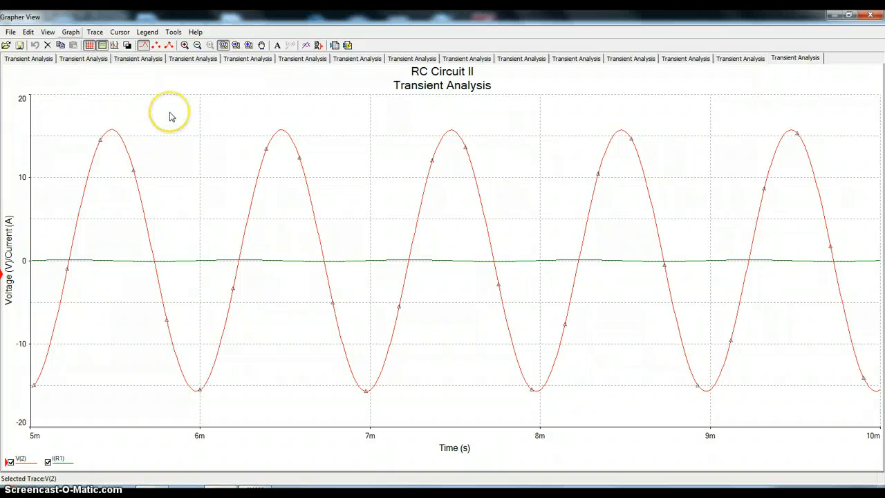
- In the graph properties, assign trace 2, I(R1), to the right vertical axis and apply the change
click(176, 167)
click(174, 167)
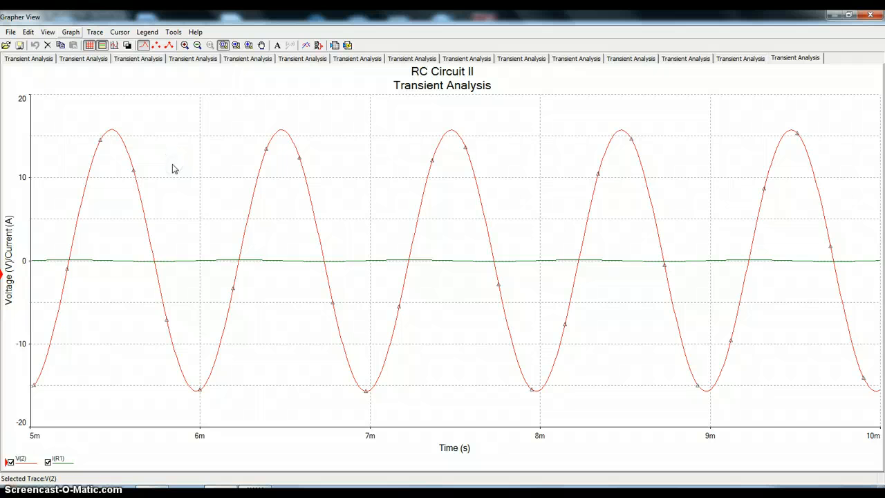
click(174, 167)
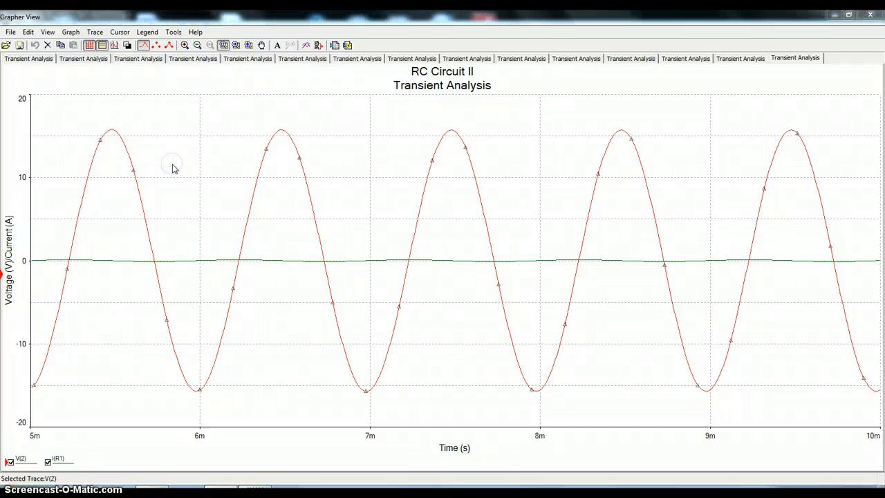
double_click(174, 168)
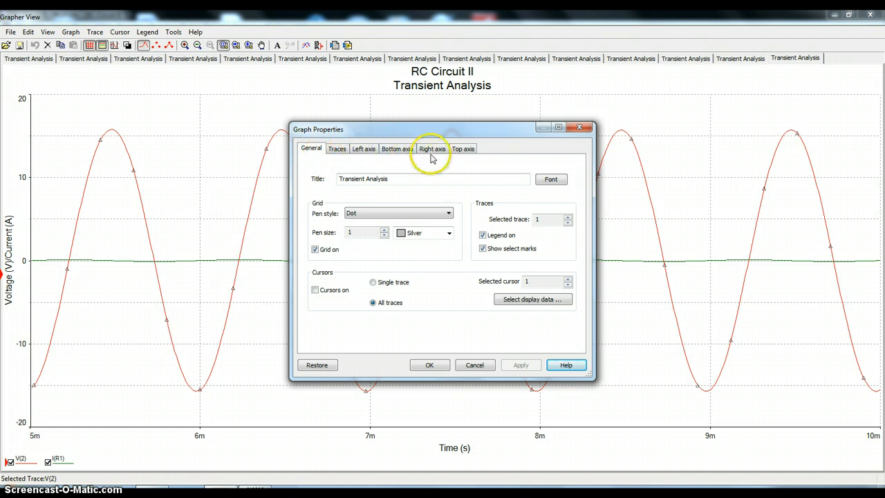
click(337, 150)
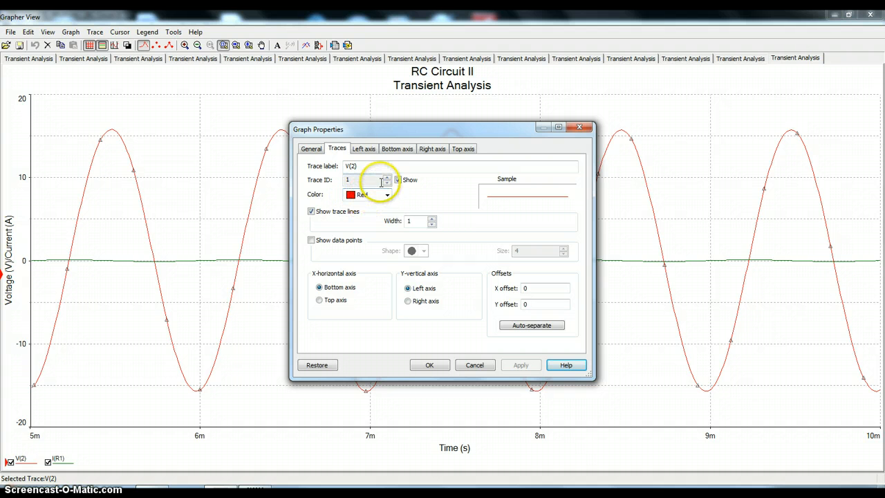
click(387, 177)
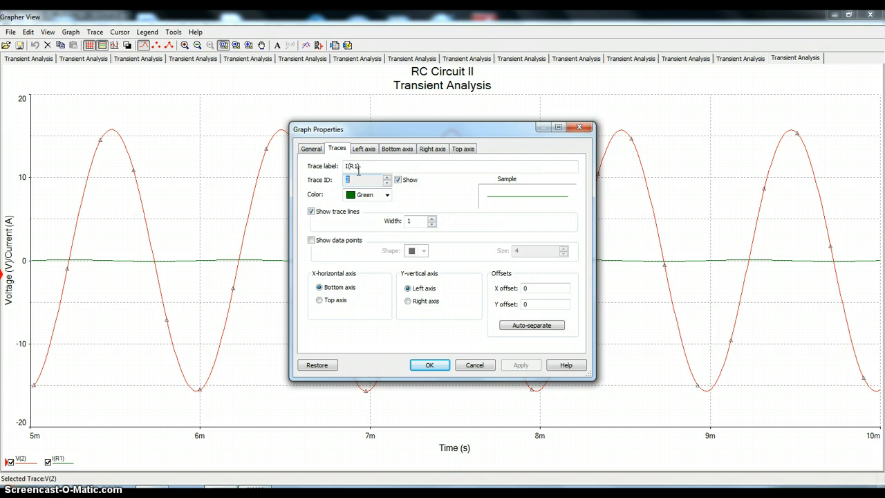
click(408, 302)
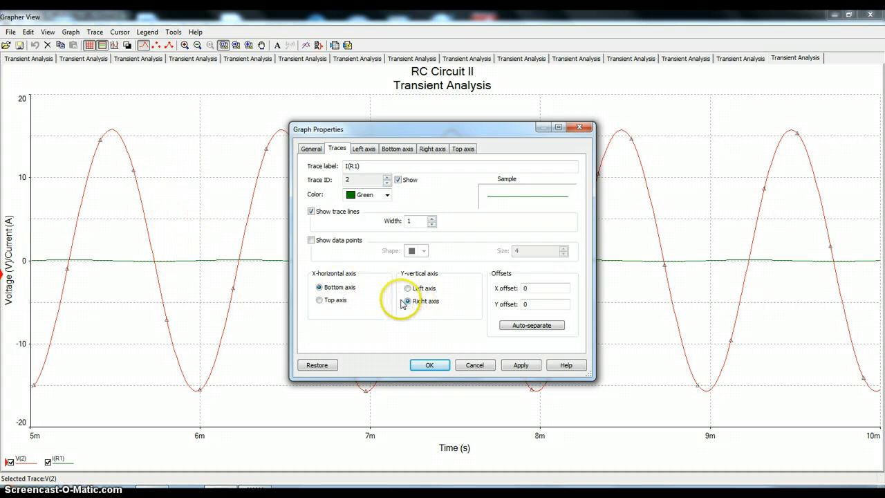
click(420, 366)
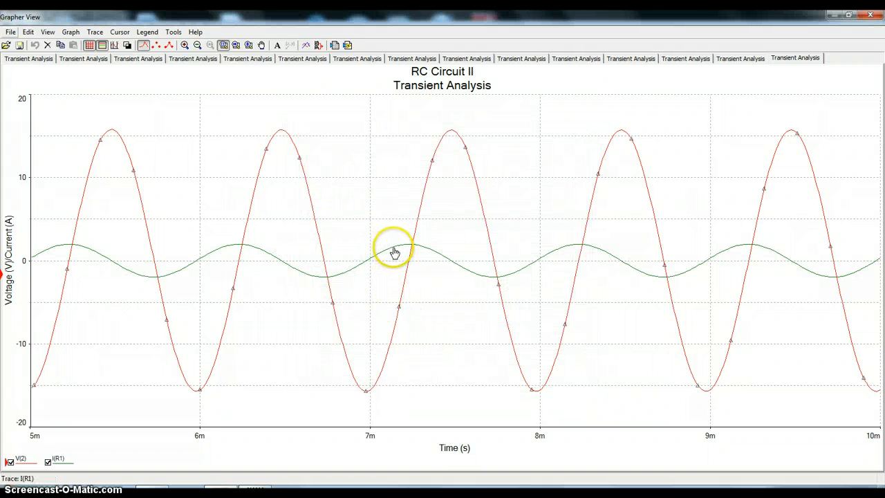
- Enable the graph's right axis with the label "Current (A)" and an automatically determined range
click(399, 251)
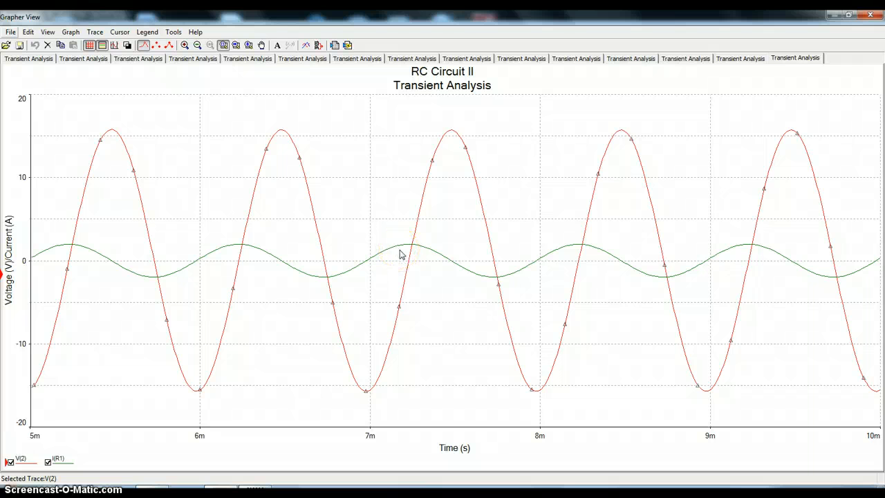
click(396, 250)
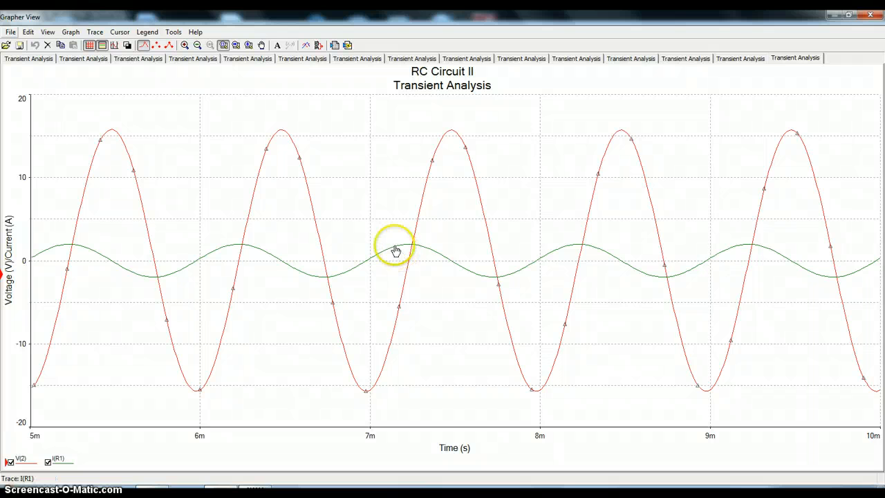
double_click(381, 204)
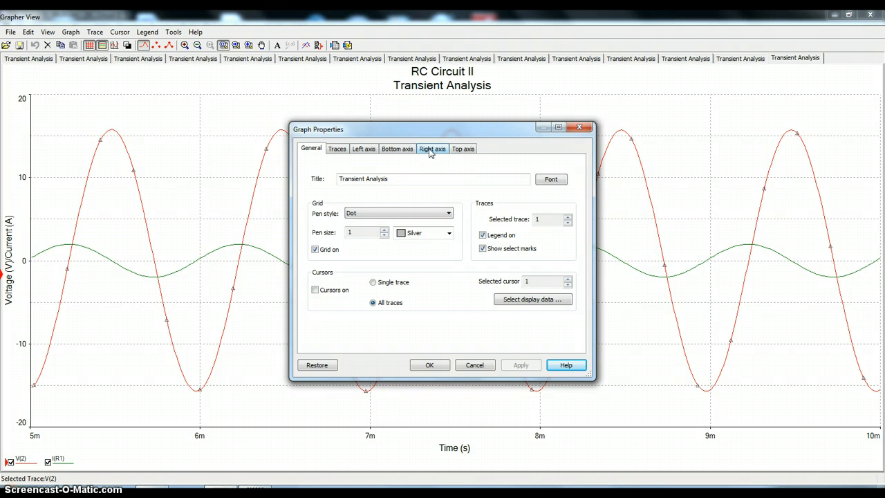
click(430, 149)
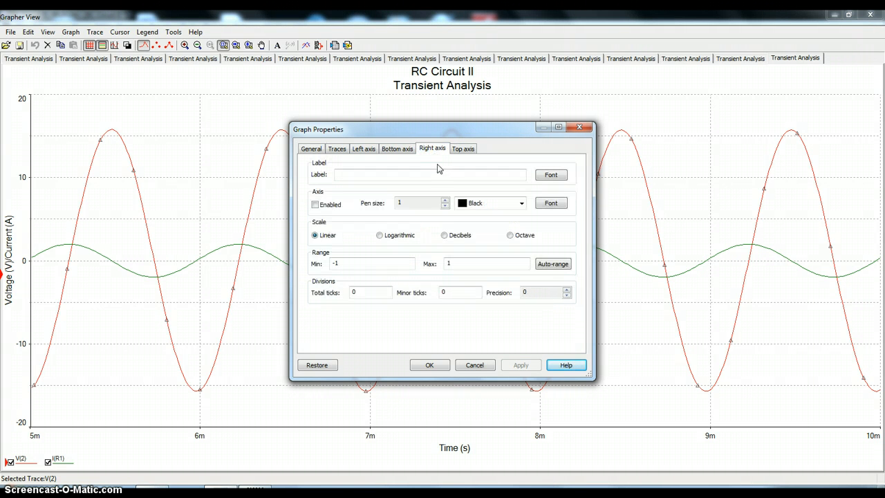
click(315, 205)
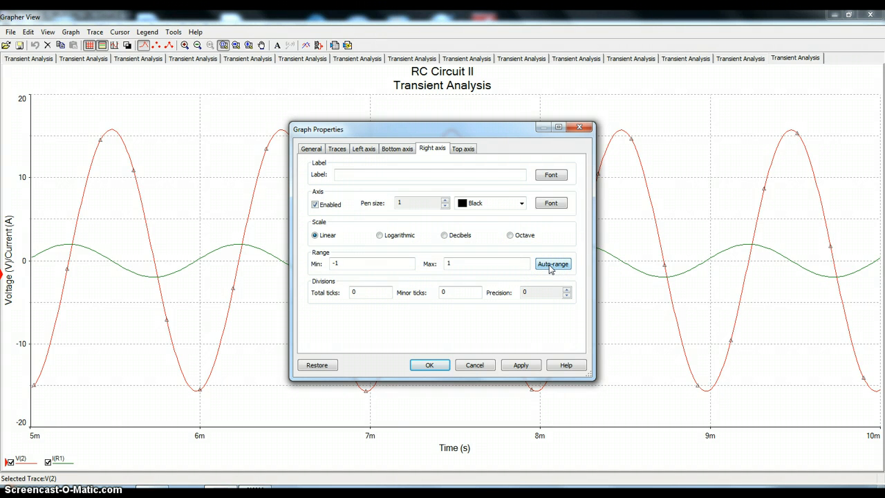
click(336, 173)
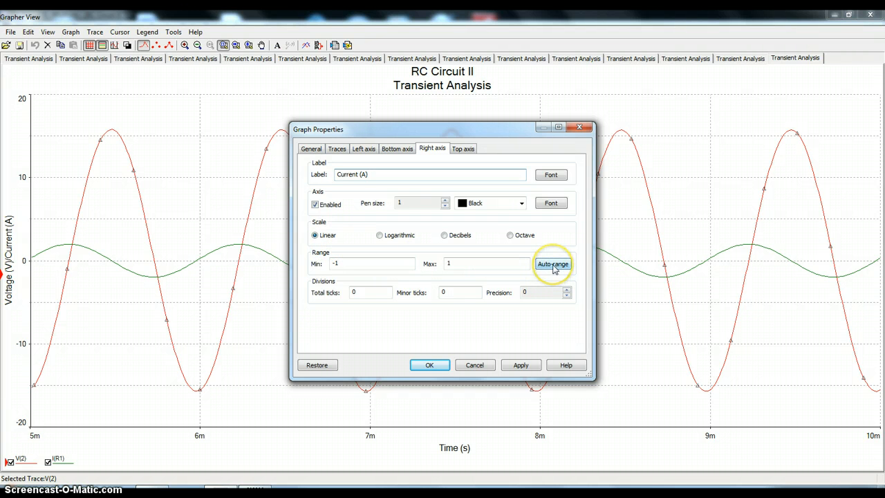
click(553, 265)
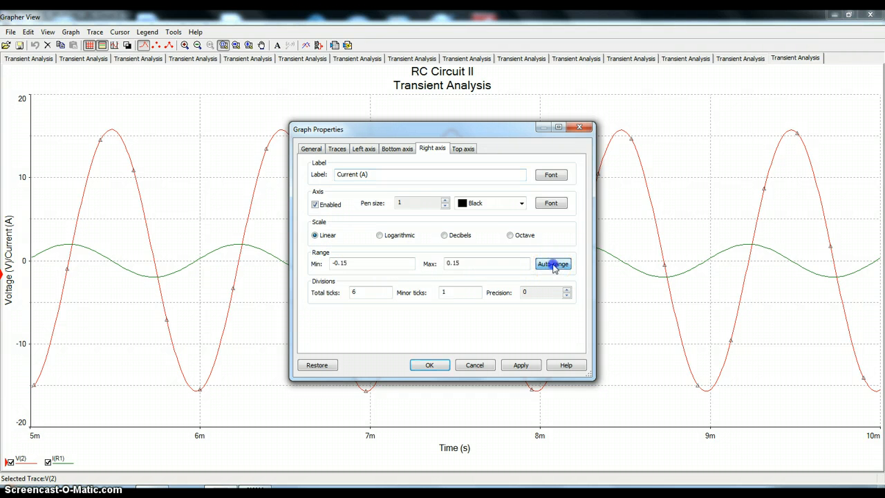
click(428, 365)
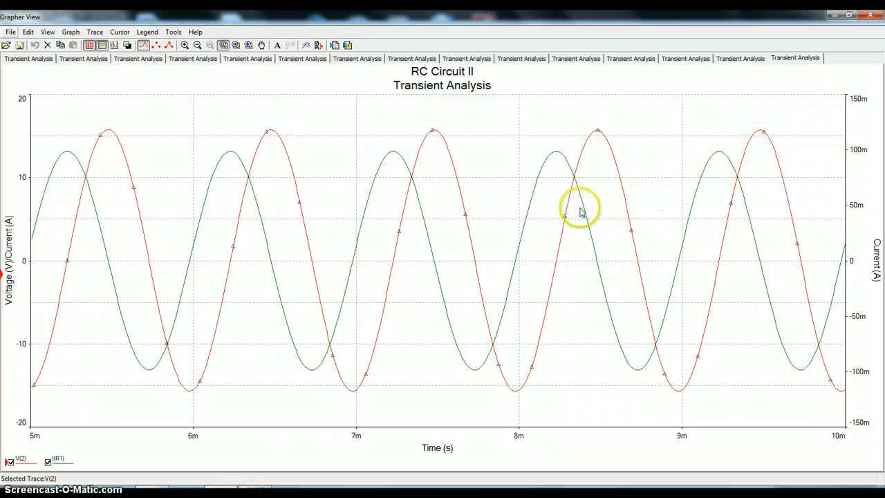
- Change the left axis label of the transient analysis graph to "Output Voltage (V)"
click(744, 229)
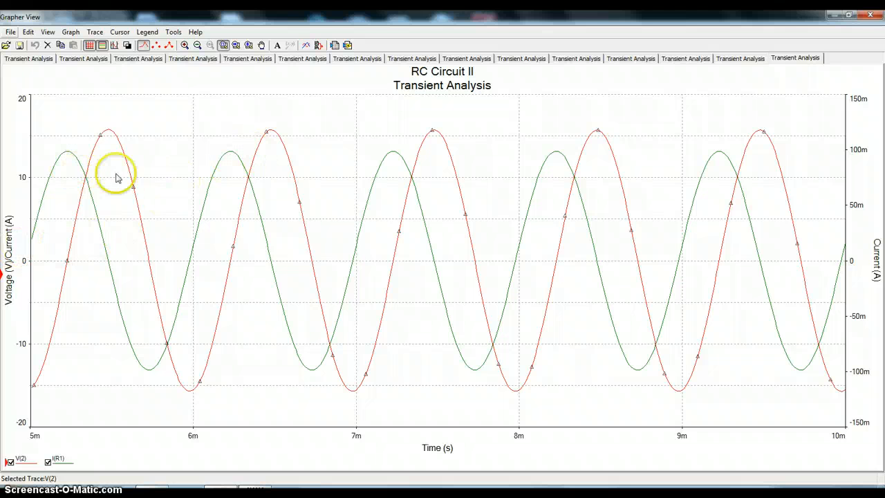
double_click(158, 166)
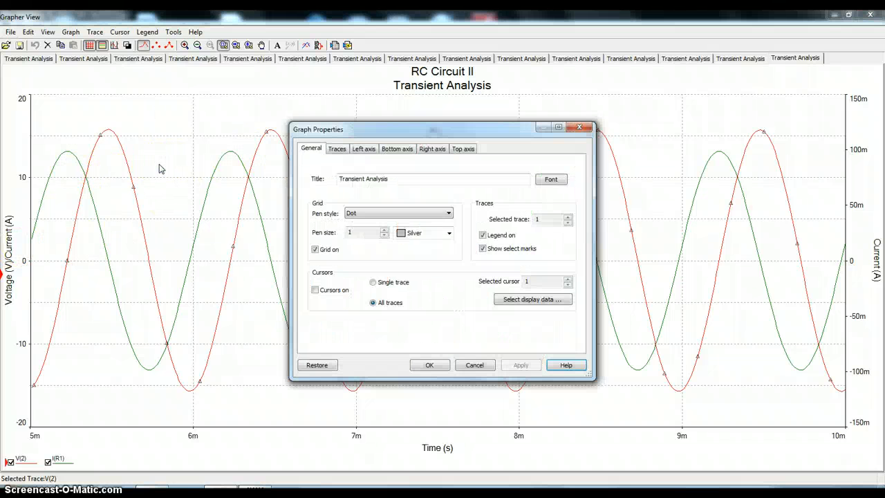
click(363, 149)
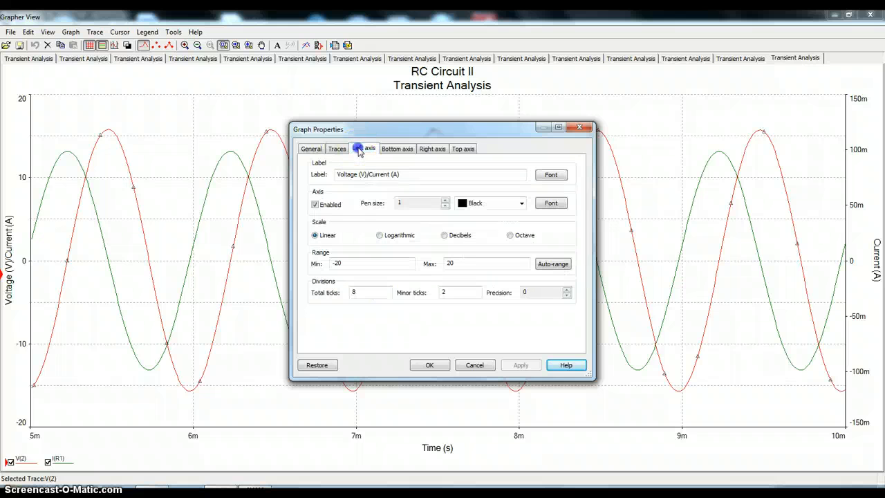
click(401, 174)
drag(401, 174, 390, 174)
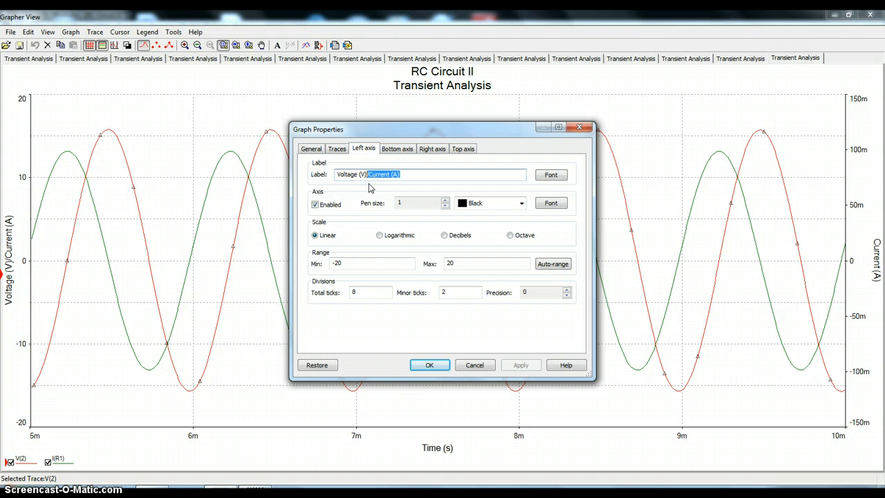
key(BackSpace)
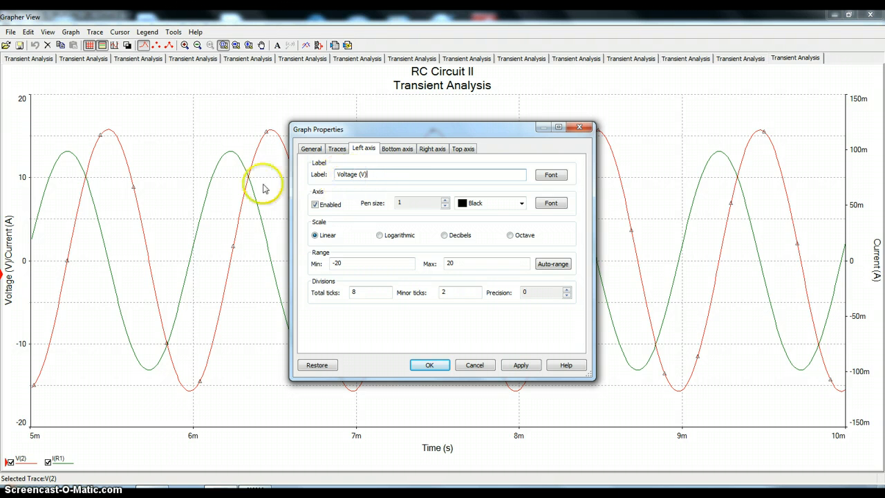
click(337, 174)
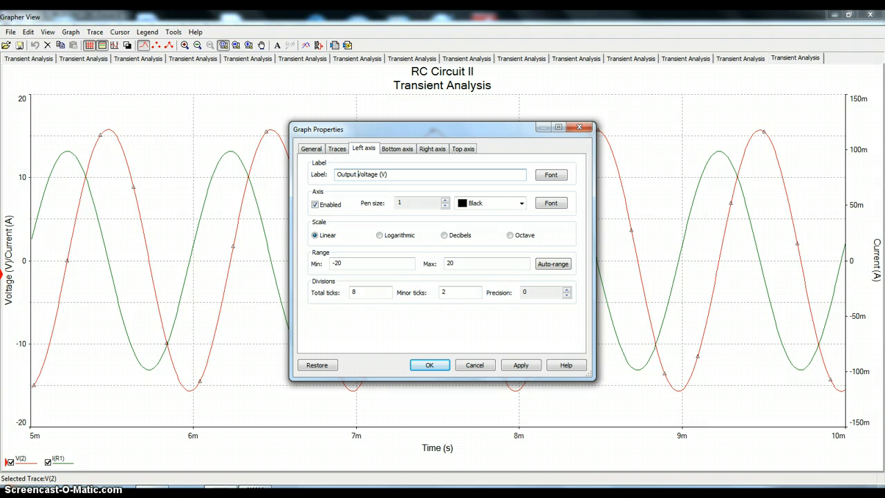
text(Output)
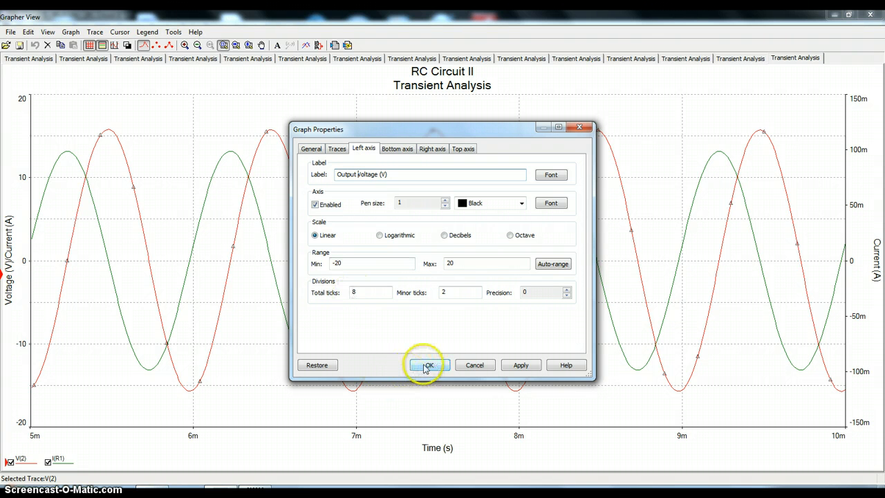
click(428, 365)
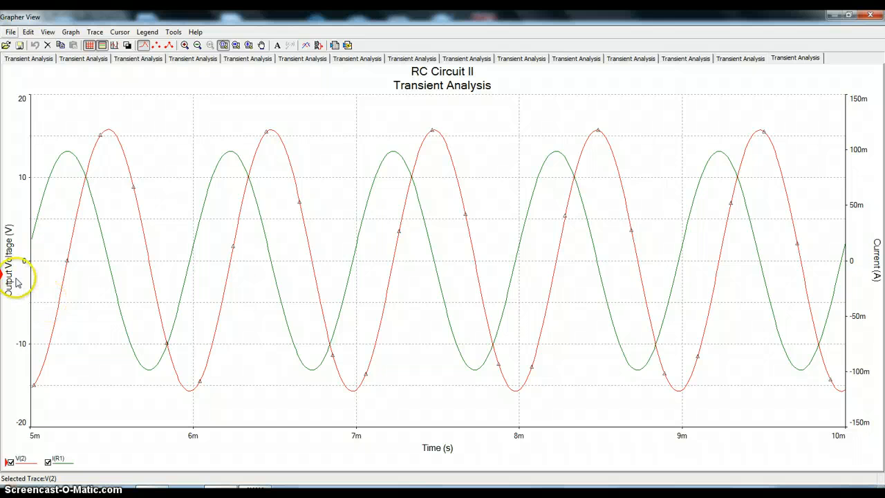